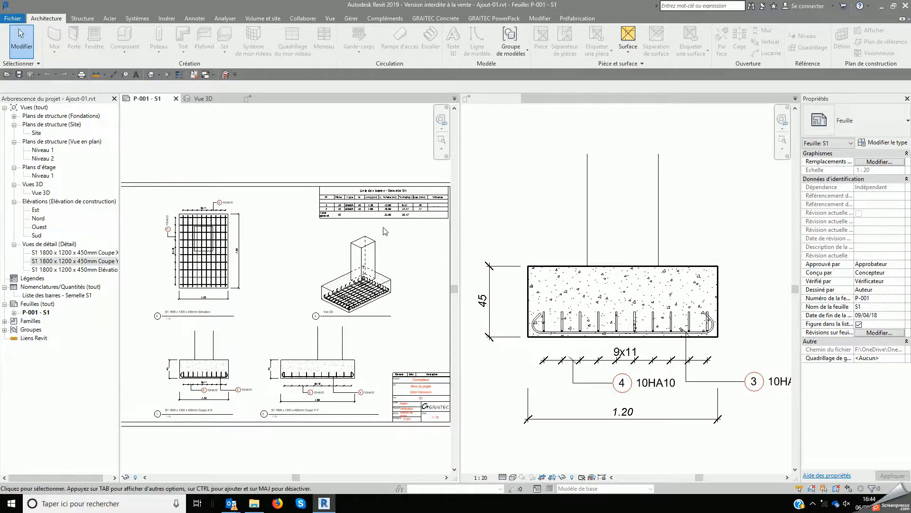
Open the calculated reinforcement settings of the column footing from the 3D view.
left_click(249, 100)
left_click(209, 98)
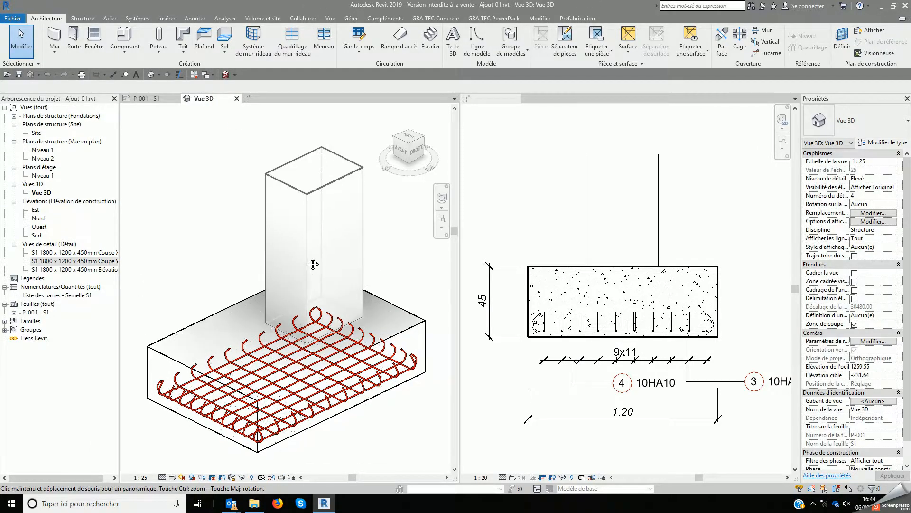
middle_click_drag(313, 263, 316, 245)
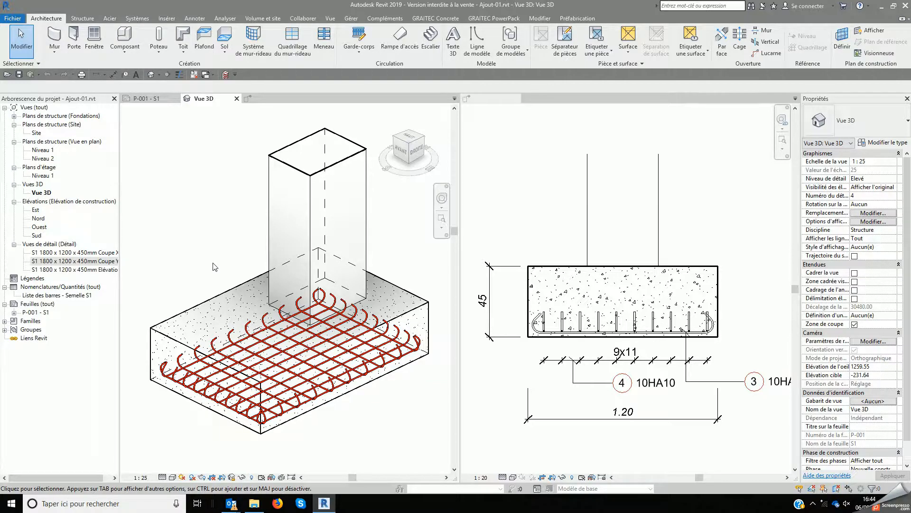
left_click(438, 20)
left_click(431, 45)
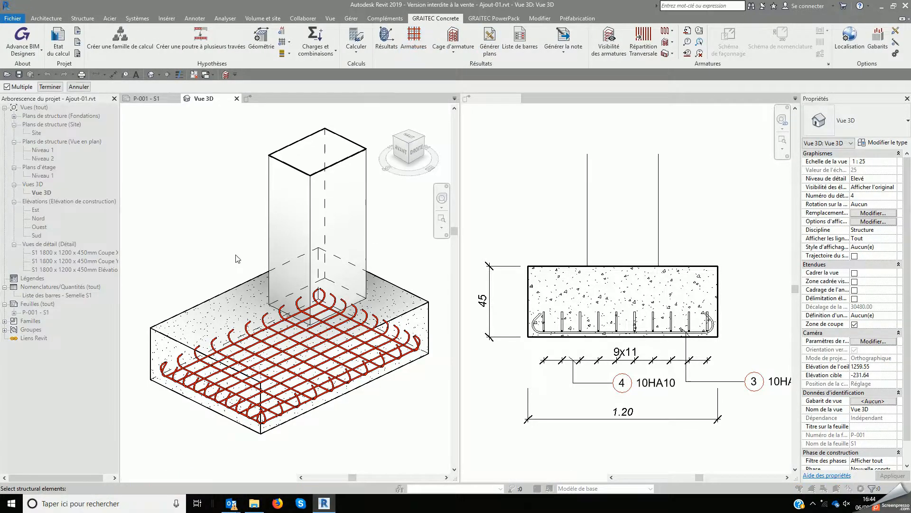
left_click(233, 289)
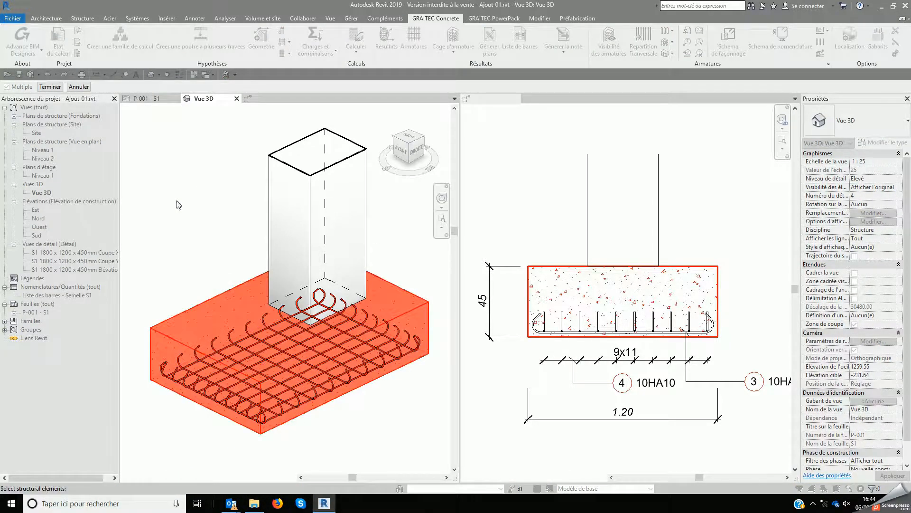
left_click(50, 86)
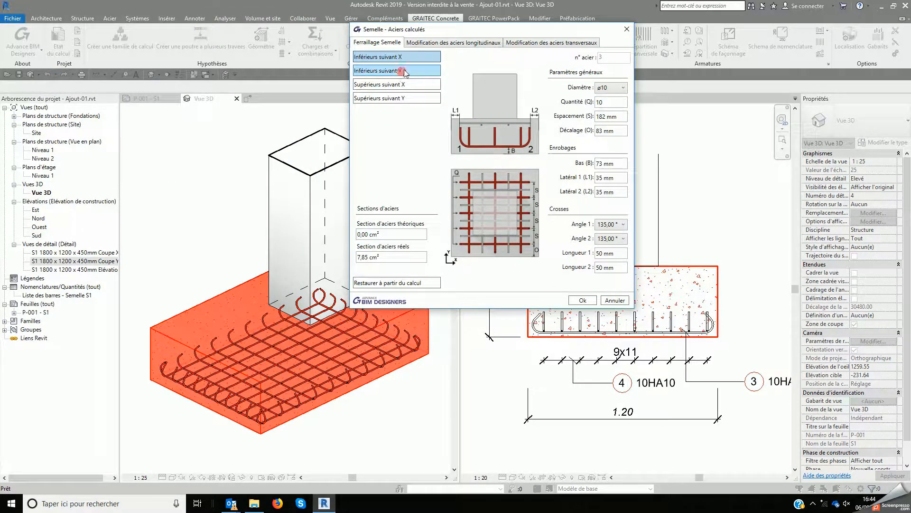
Inspect the lower Y-direction bar parameters and available diameters, and cancel the reinforcement settings without changes.
left_click(405, 71)
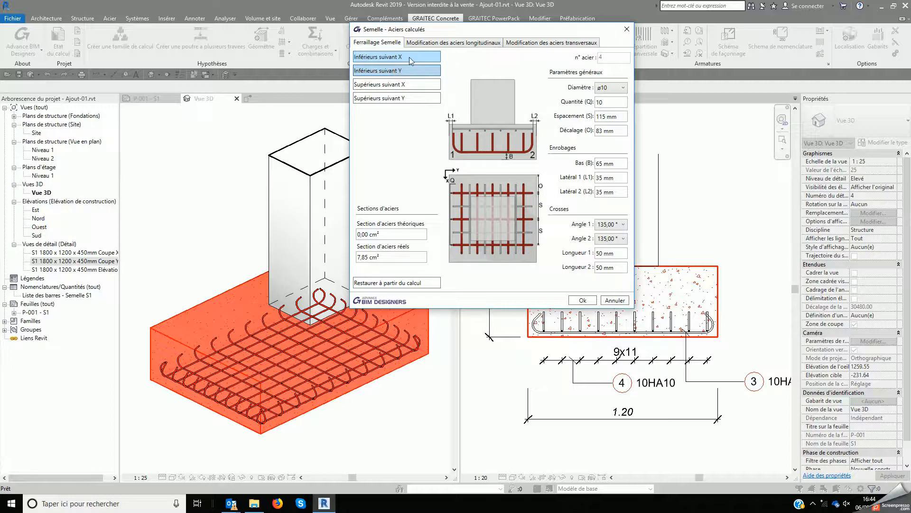
left_click(619, 89)
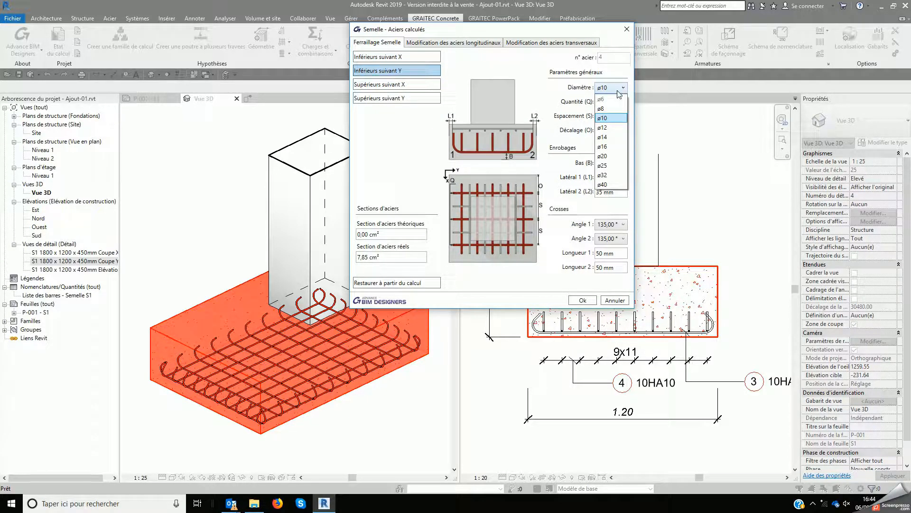
left_click(623, 118)
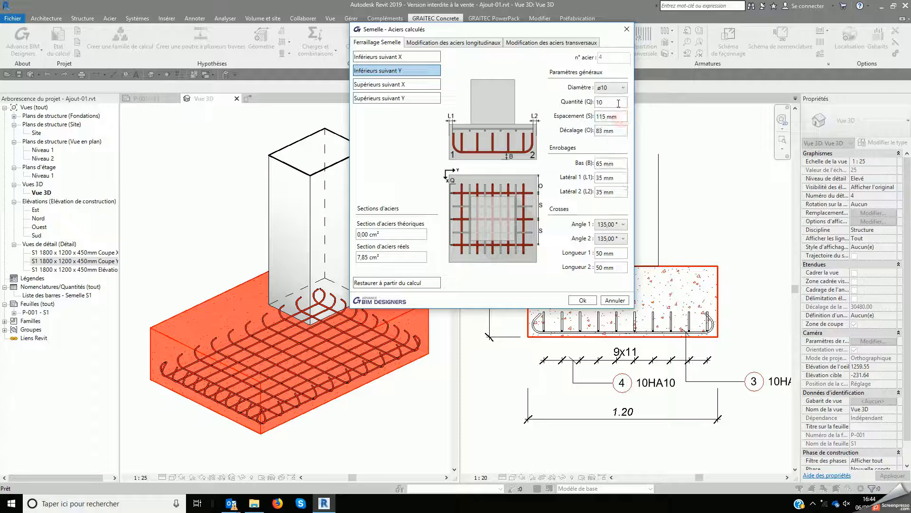
left_click(614, 300)
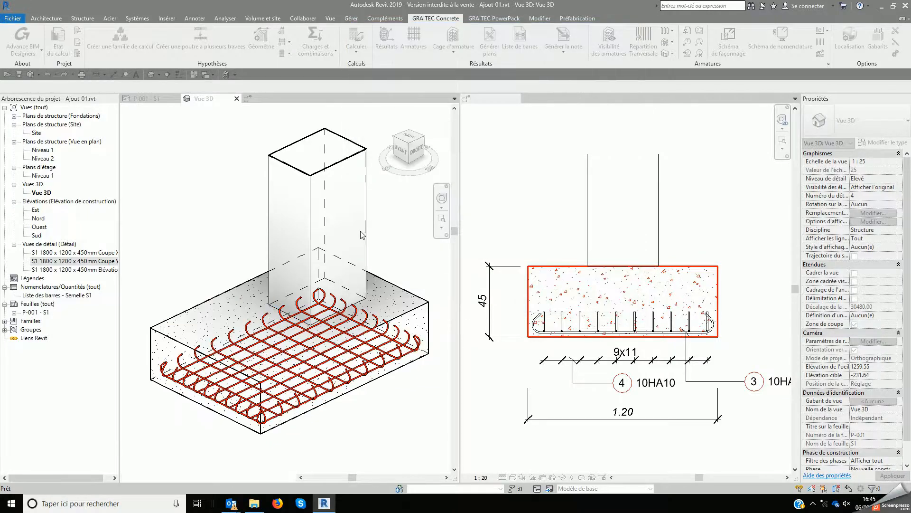
Review sheet P-001, its bar schedule for footing S1, and detail section Y-Y.
left_click(148, 99)
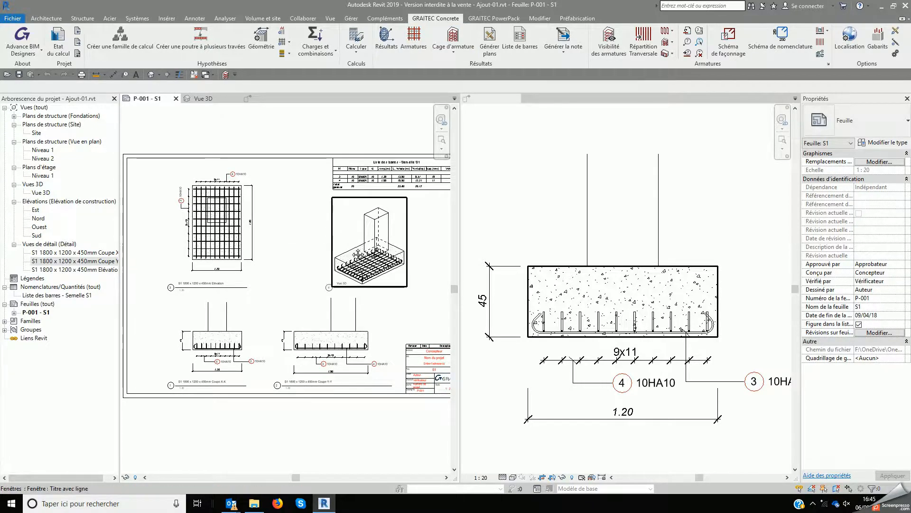
middle_click_drag(358, 254, 310, 282)
left_click(247, 99)
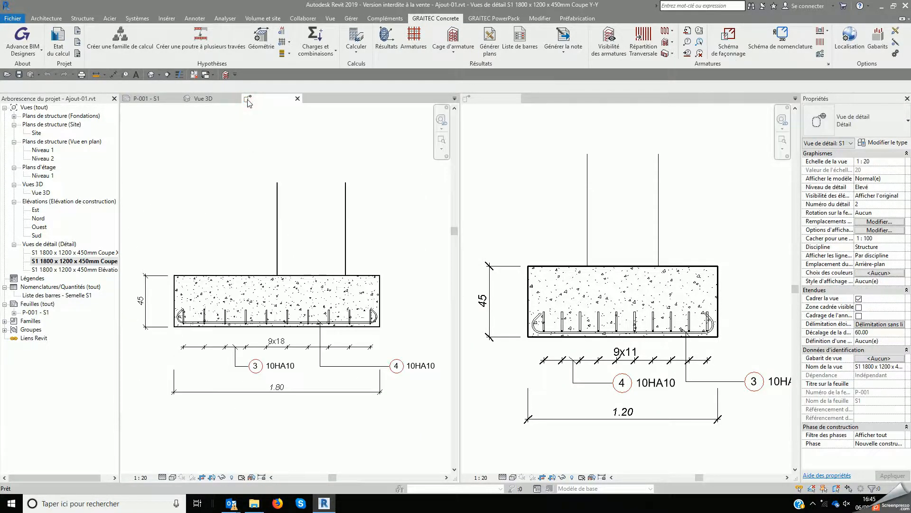
left_click(150, 100)
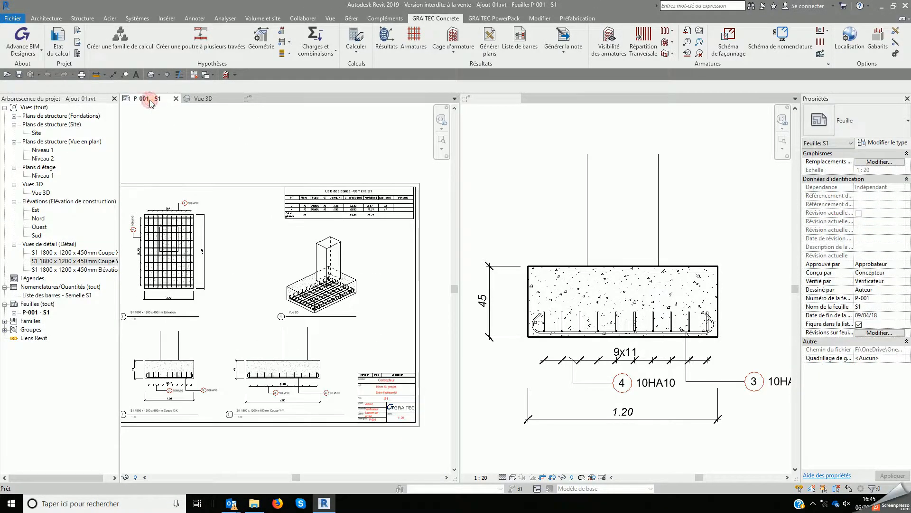
scroll(342, 224, "up", 3)
middle_click_drag(342, 223, 279, 278)
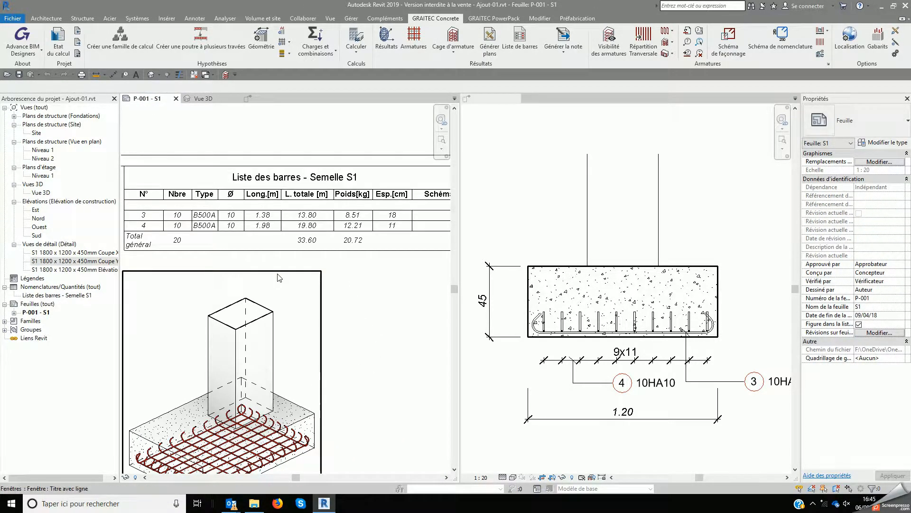
left_click(258, 101)
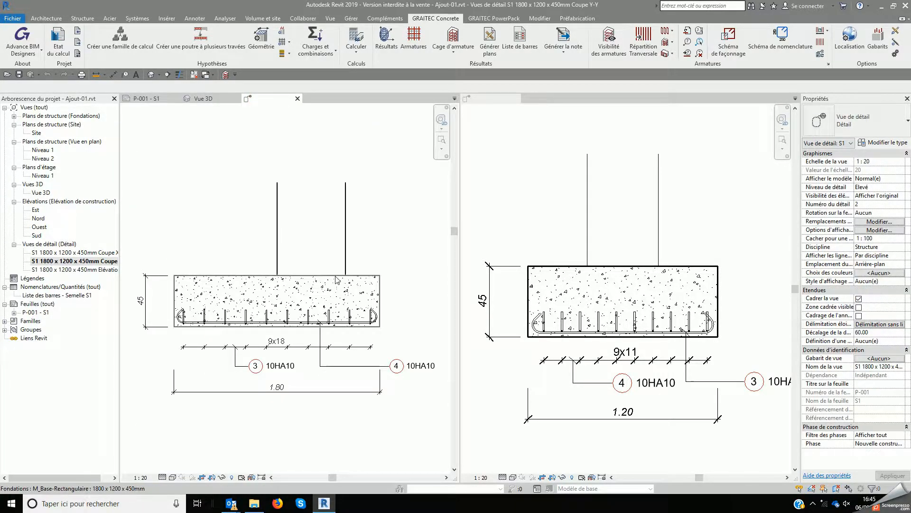
Place a shape 47 rebar of type ø8 B500A in the footing in section X-X.
left_click(83, 19)
left_click(356, 52)
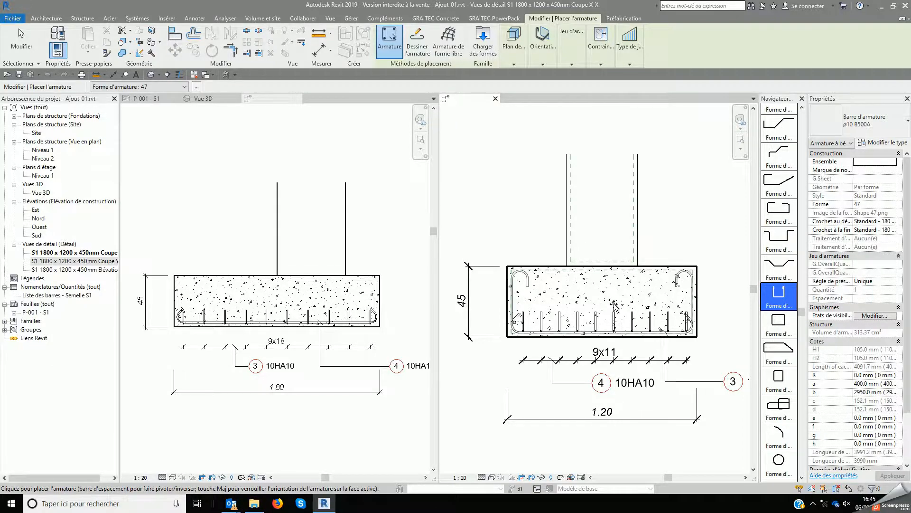
left_click(864, 121)
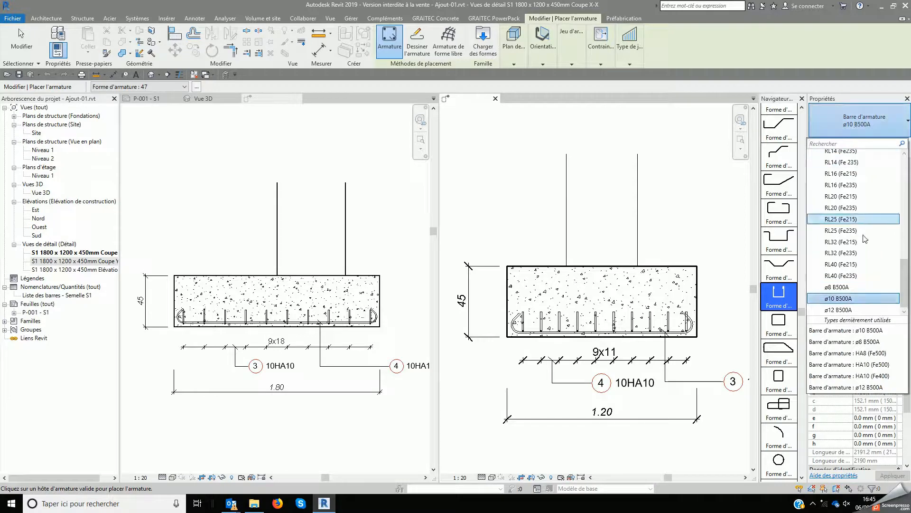
left_click(837, 286)
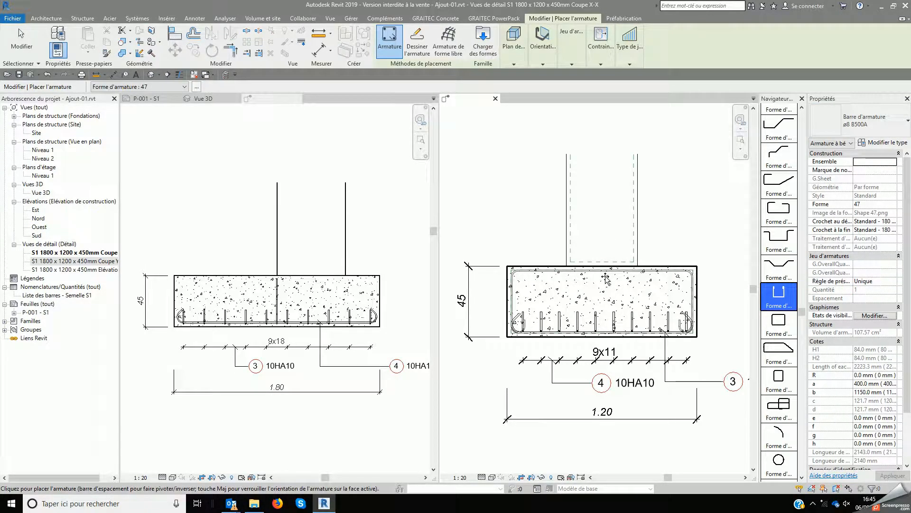
left_click(607, 303)
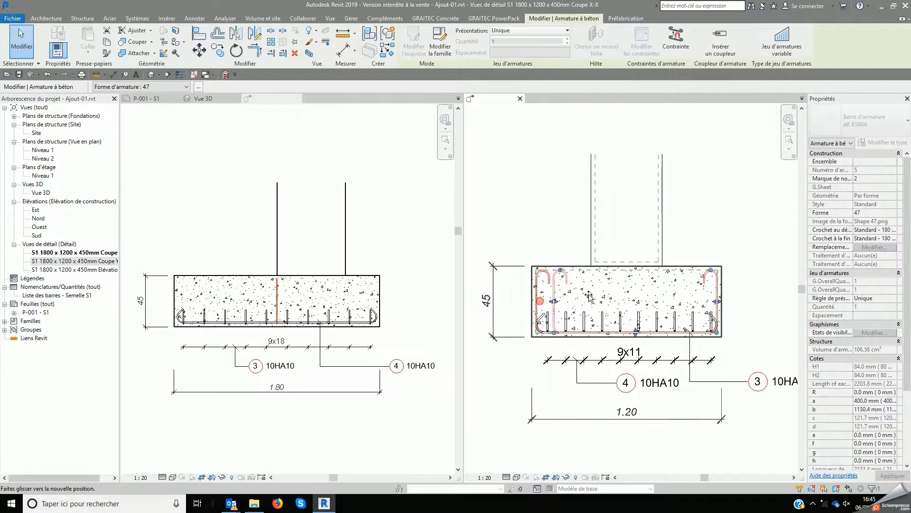
Narrow the new U-bar to the column's cover lines, about 400 mm wide, and set its leg length a to 800 mm.
left_click_drag(537, 301, 599, 302)
left_click_drag(718, 301, 655, 296)
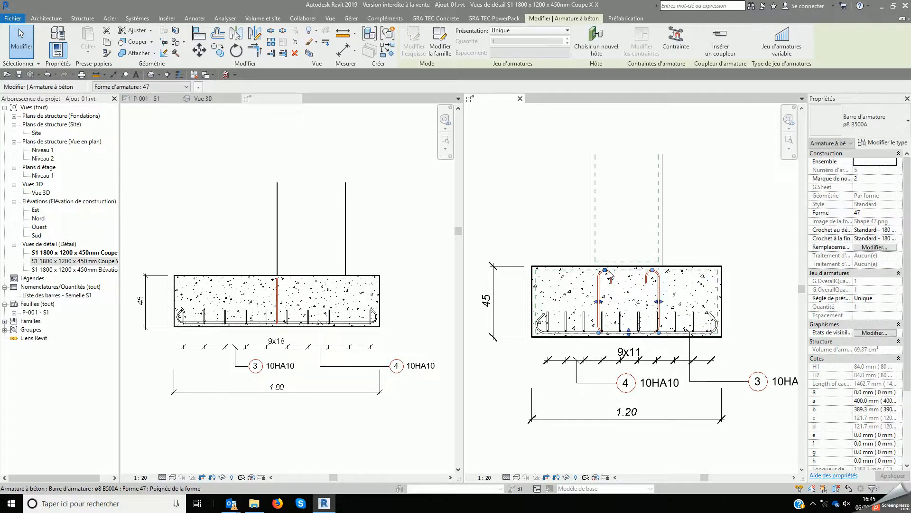
left_click_drag(605, 269, 605, 261)
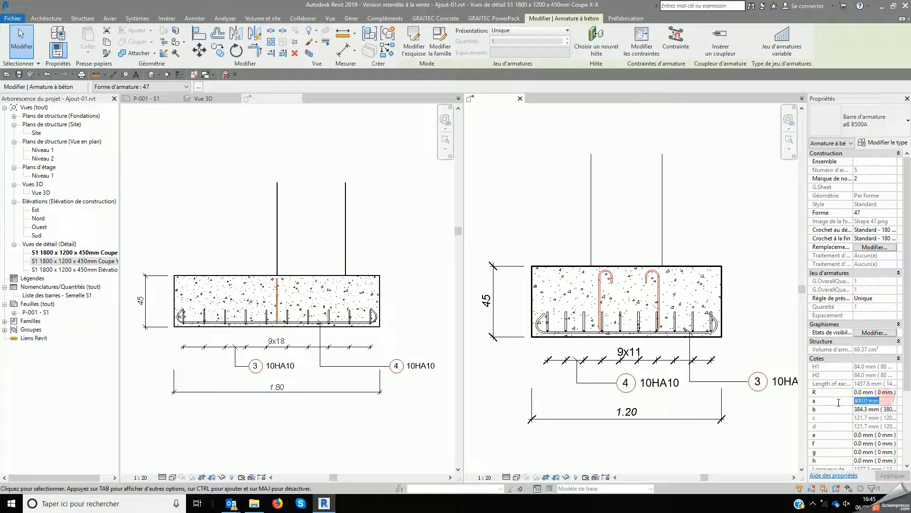
type("8")
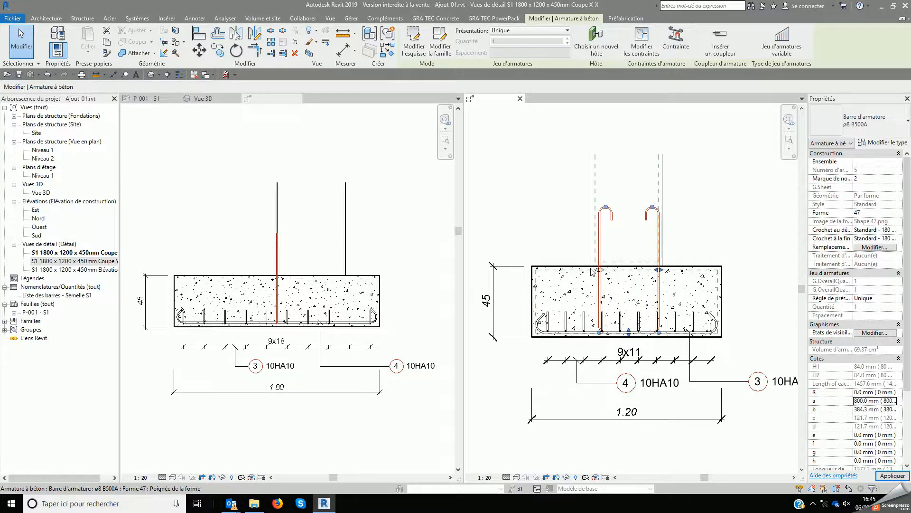
left_click_drag(604, 271, 596, 271)
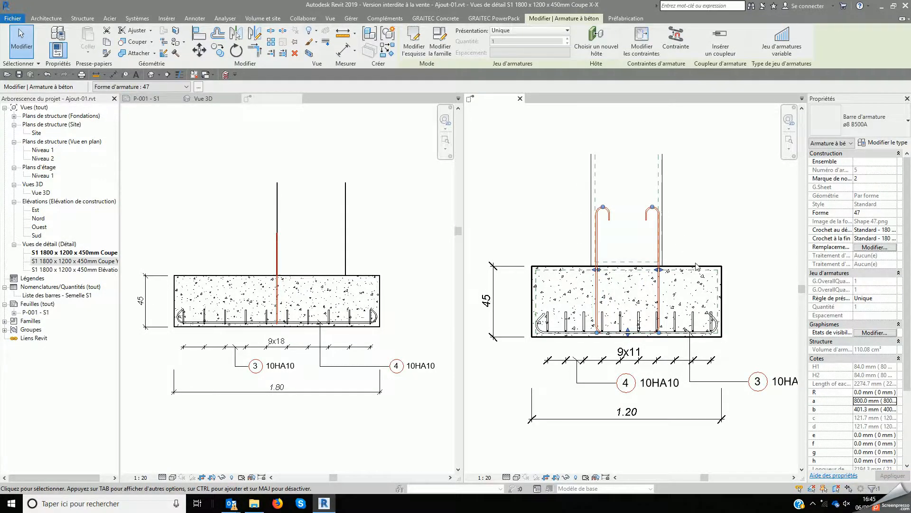
Set the U-bar's layout rule to Nombre fixe with a quantity of 3.
left_click(878, 299)
left_click(879, 299)
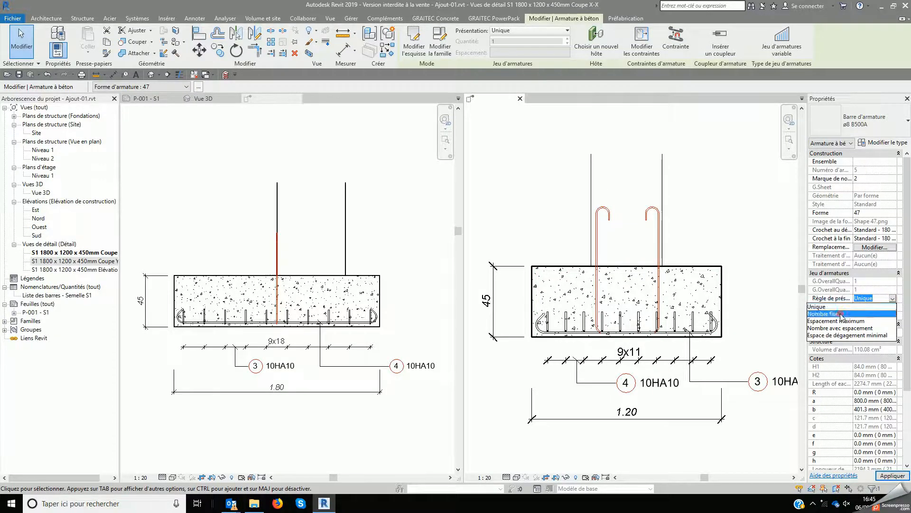
left_click(880, 314)
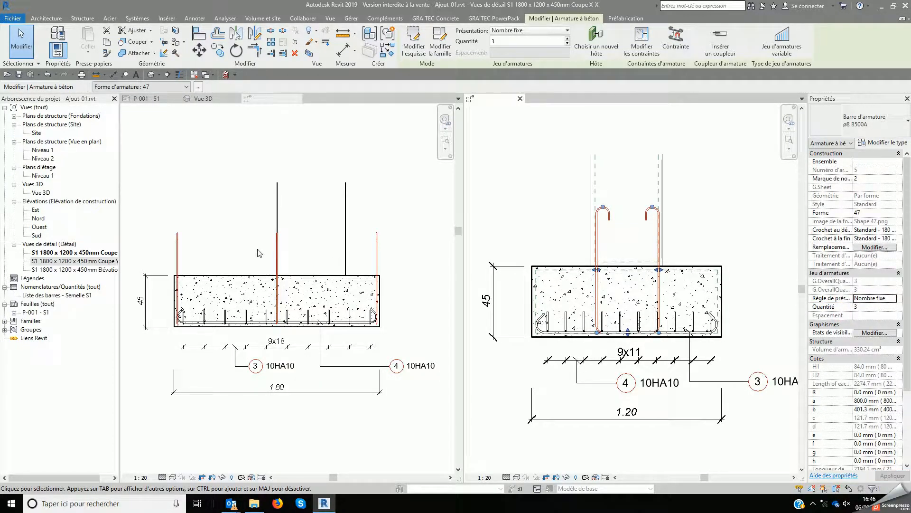
In section Y-Y, move both end bars of the U-bar set inward to the column's cover lines.
left_click(178, 244)
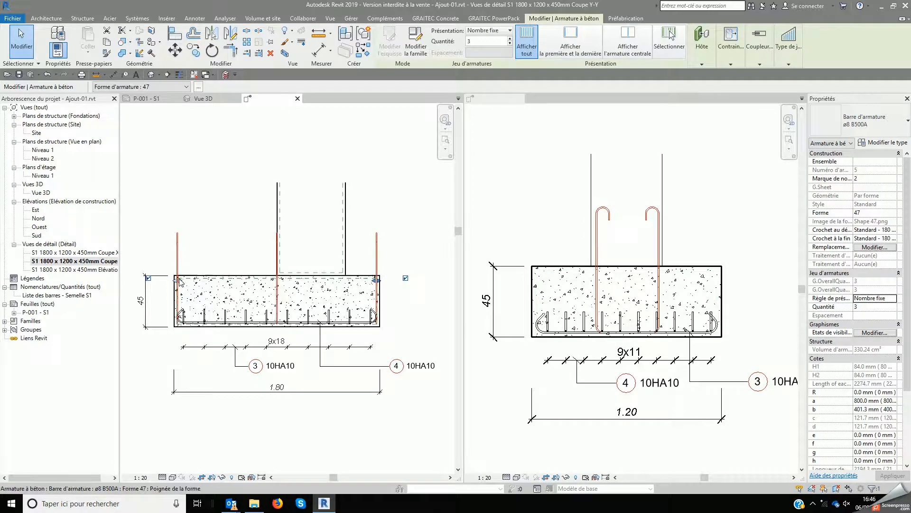
left_click_drag(264, 293, 281, 287)
scroll(283, 287, "up", 8)
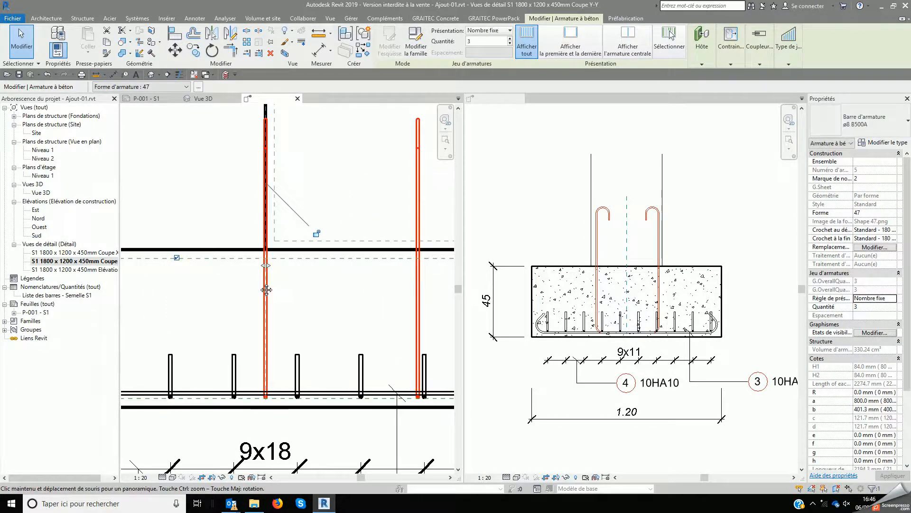
middle_click_drag(267, 262, 257, 288)
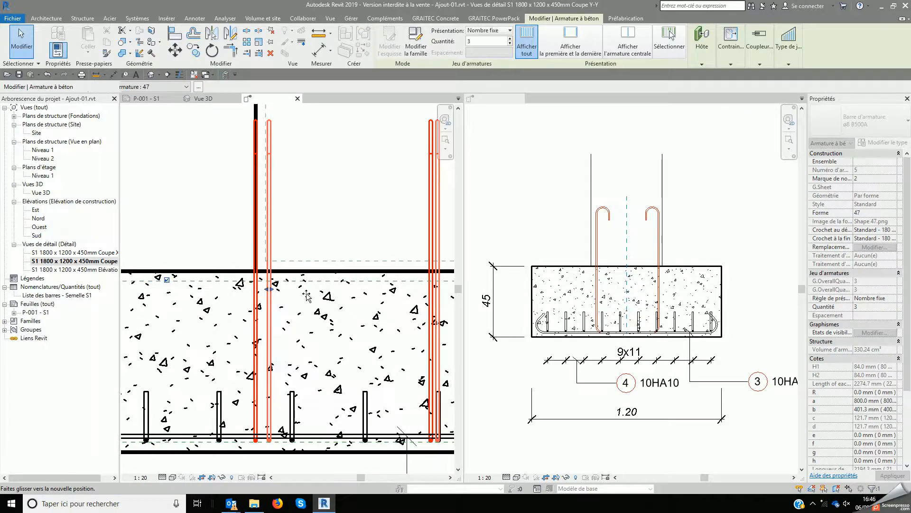
scroll(285, 303, "down", 3)
left_click_drag(432, 297, 364, 295)
scroll(223, 251, "down", 2)
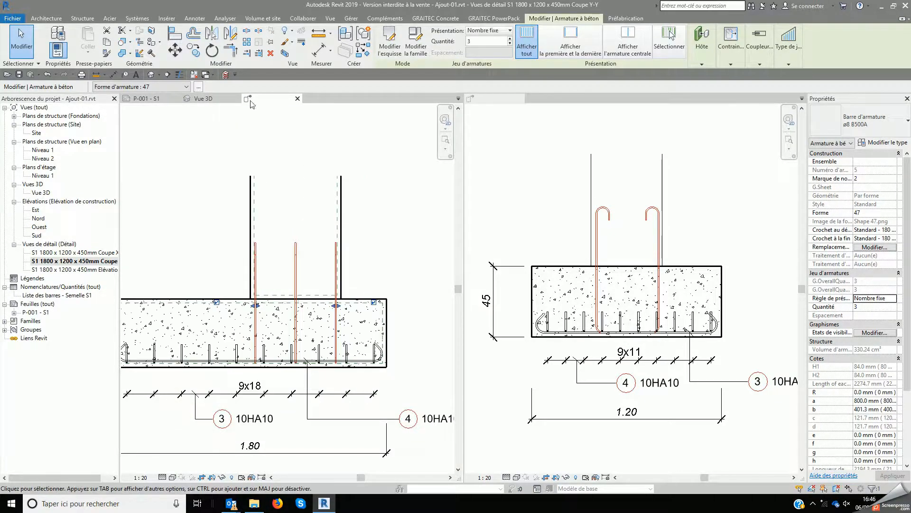
In the 3D view, apply the 3D SOLID bar representation to the active view through the GRAITEC rebar visibility settings.
left_click(214, 99)
scroll(278, 125, "up", 3)
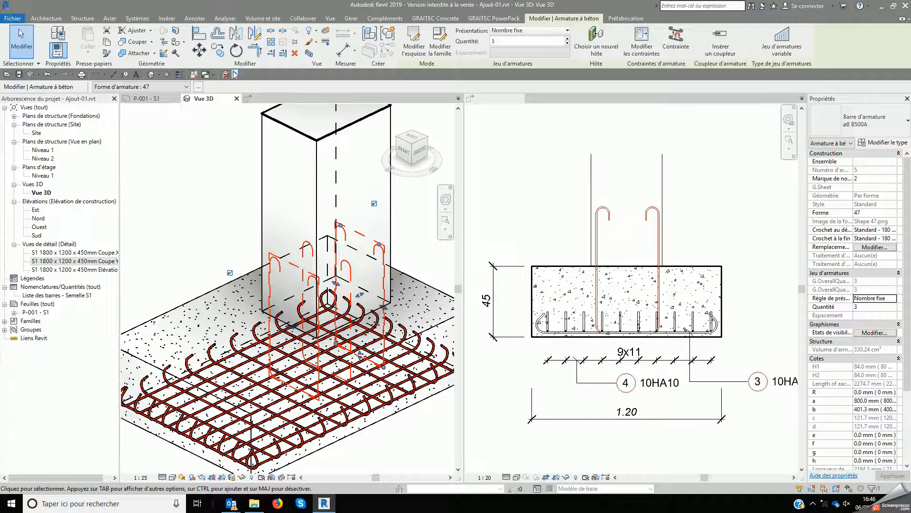
left_click(435, 18)
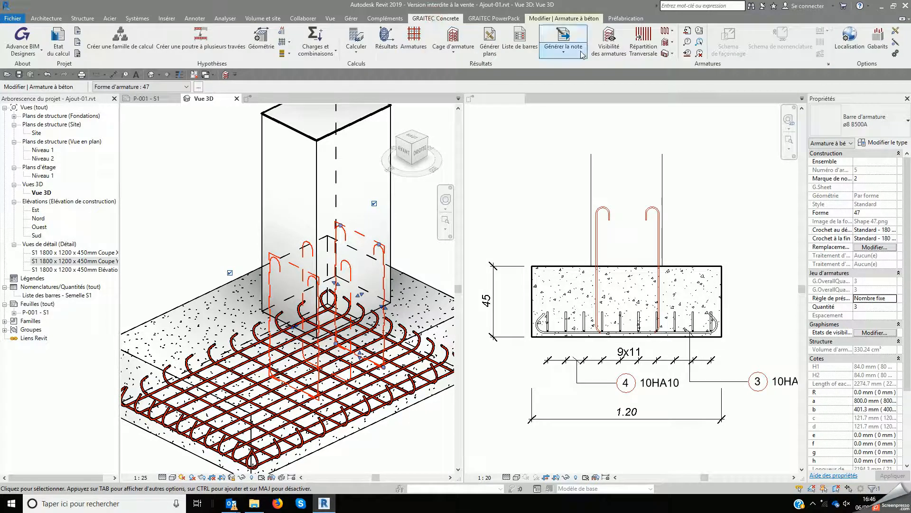
left_click(598, 50)
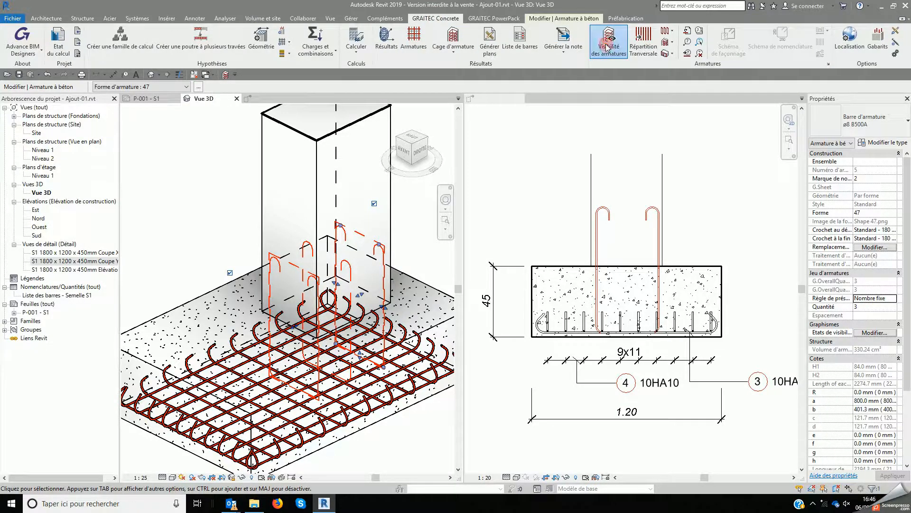
left_click(375, 199)
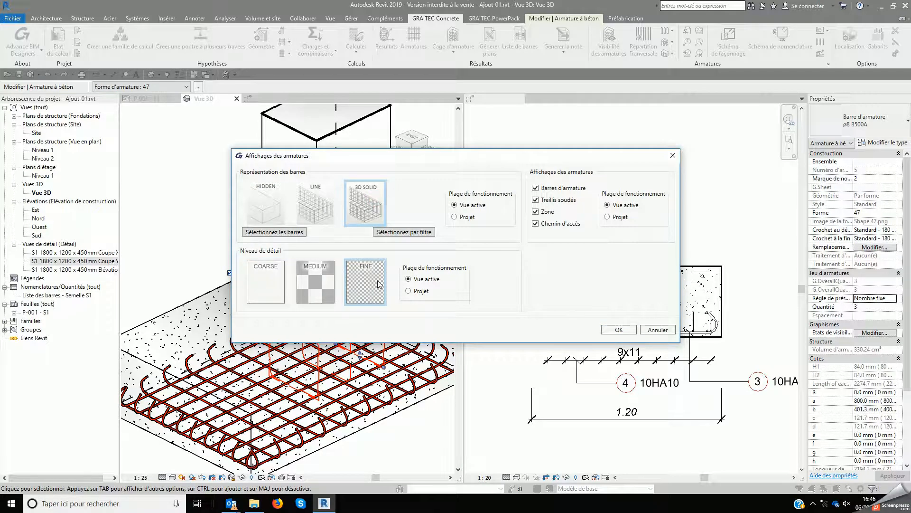
left_click(617, 329)
key("Escape")
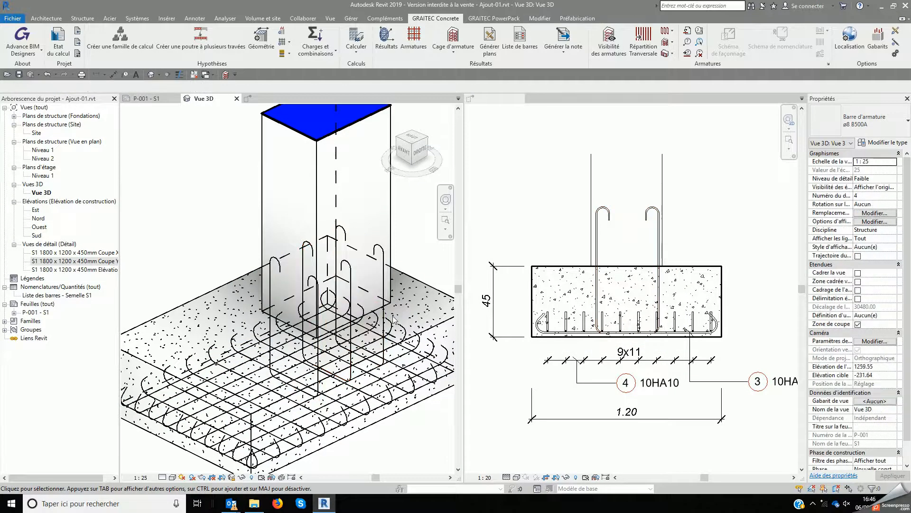
Set the 3D view's detail level to Elevé so the bars are drawn with their thickness.
left_click(162, 477)
left_click(178, 466)
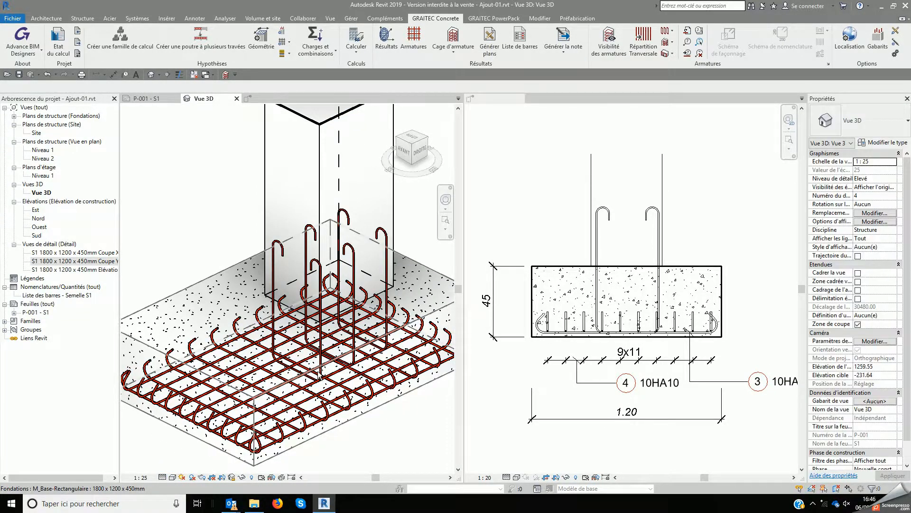
middle_click_drag(275, 378, 274, 375, "ctrl")
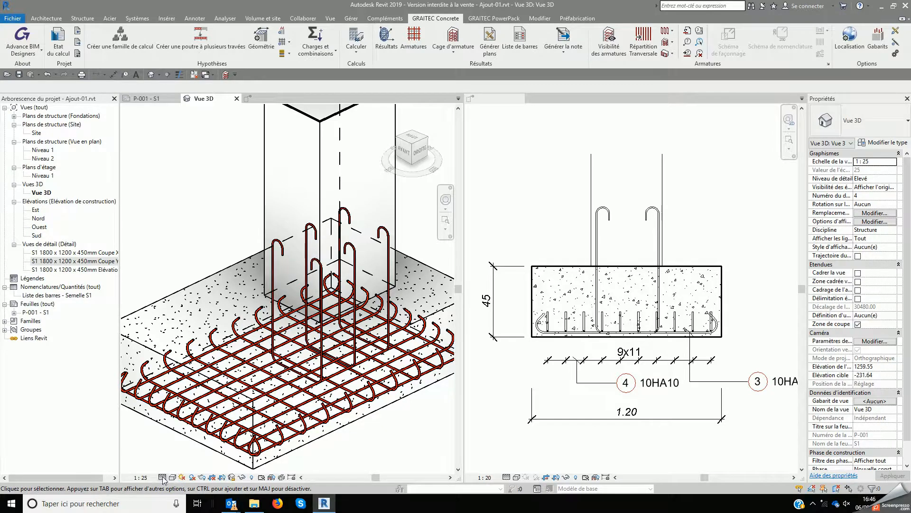
Open sheet P-001 - S1 and close the section view beside it so the sheet fills the drawing area.
scroll(338, 318, "down", 1)
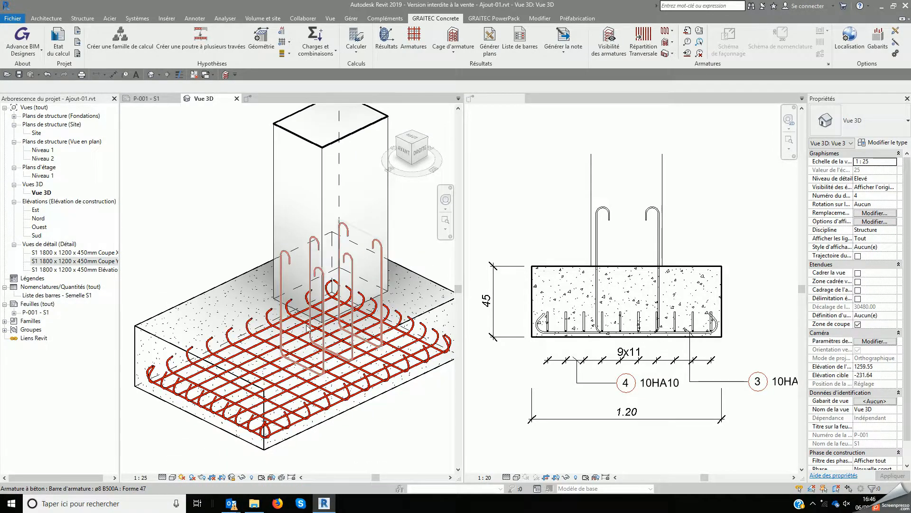
left_click(161, 100)
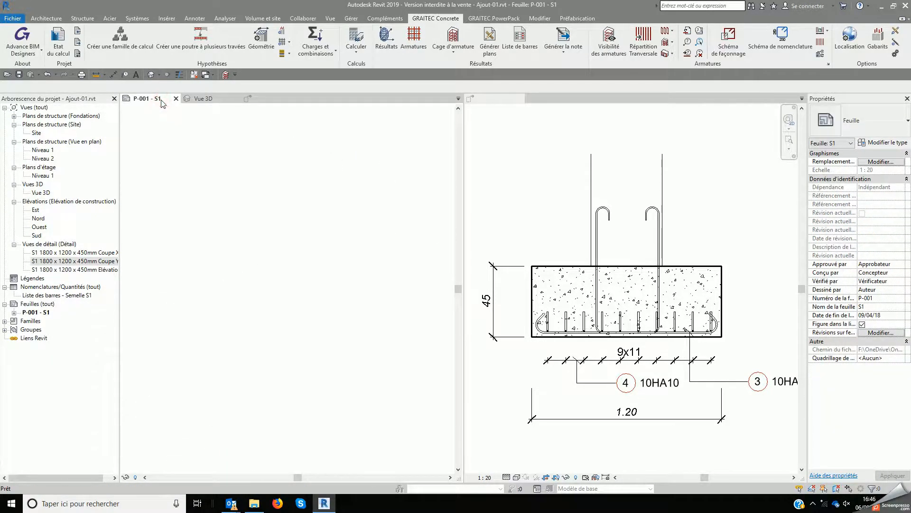
scroll(339, 295, "down", 1)
middle_click_drag(315, 302, 357, 272)
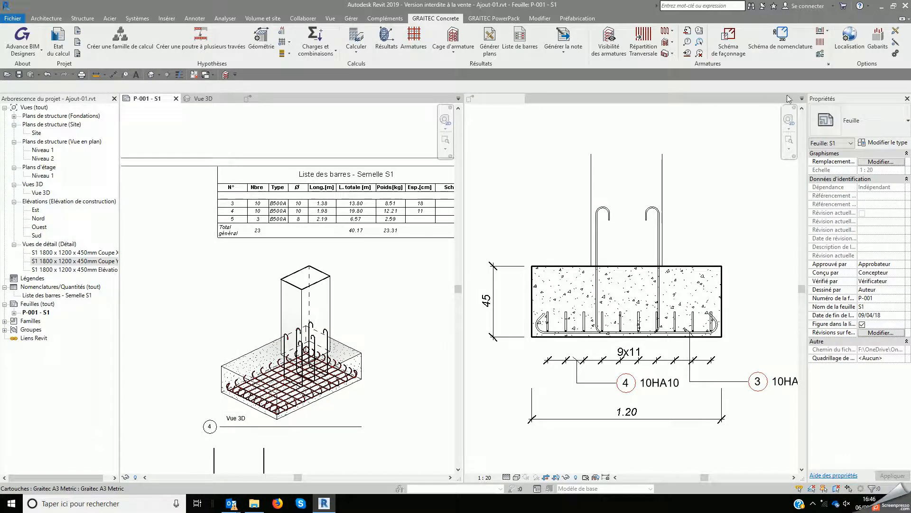
left_click(520, 99)
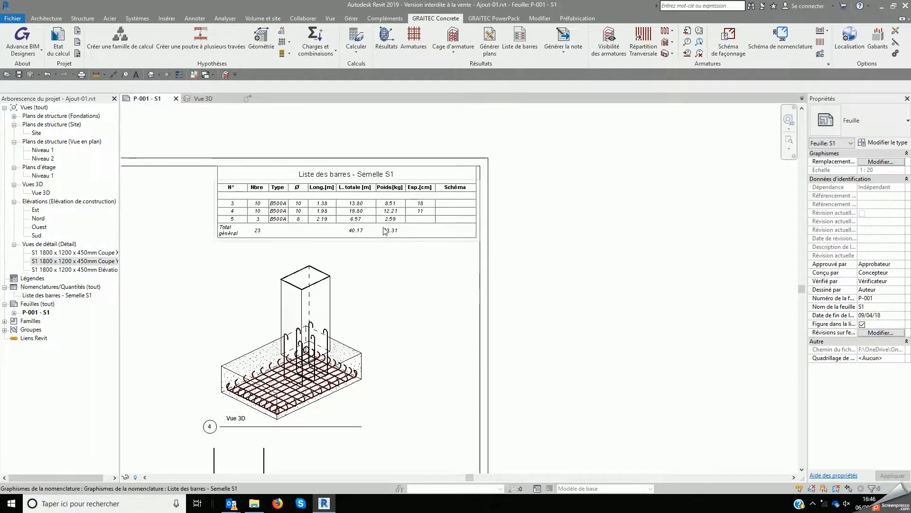
Activate the Coupe X-X viewport on the sheet for editing.
scroll(438, 265, "up", 3)
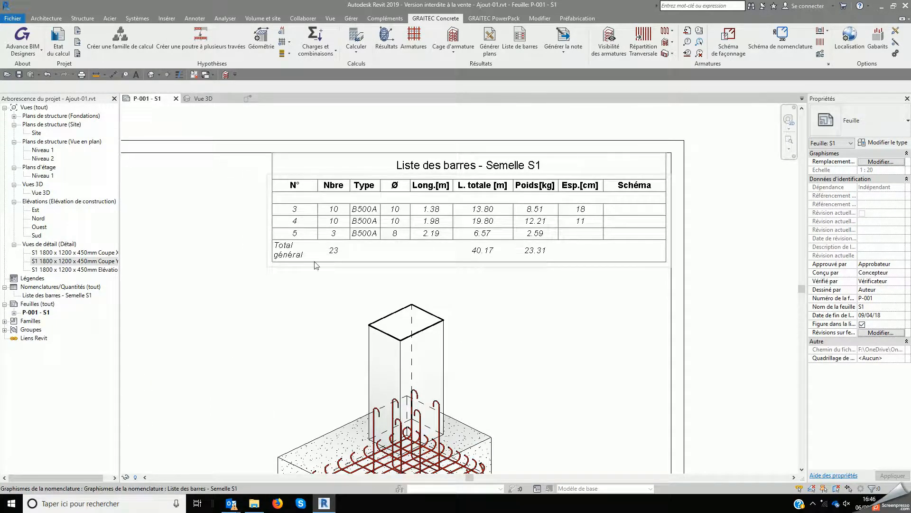
scroll(519, 253, "down", 4)
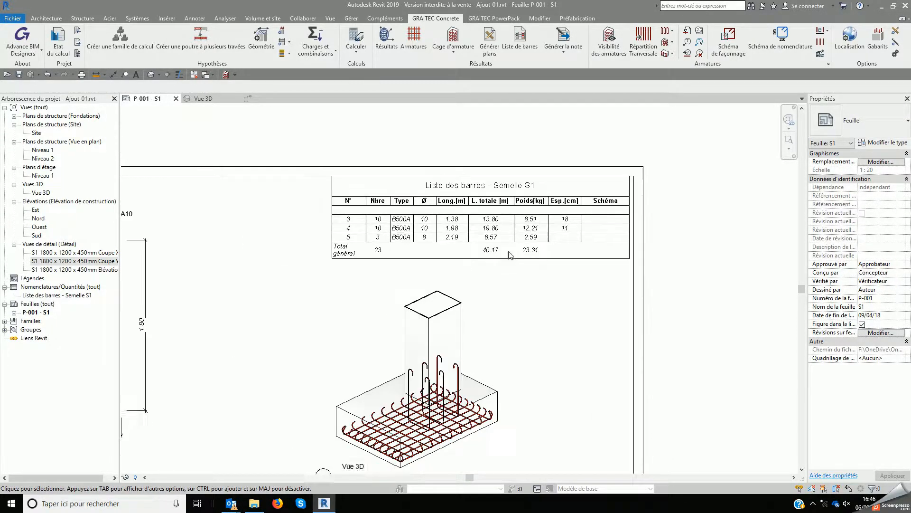
scroll(479, 369, "down", 1)
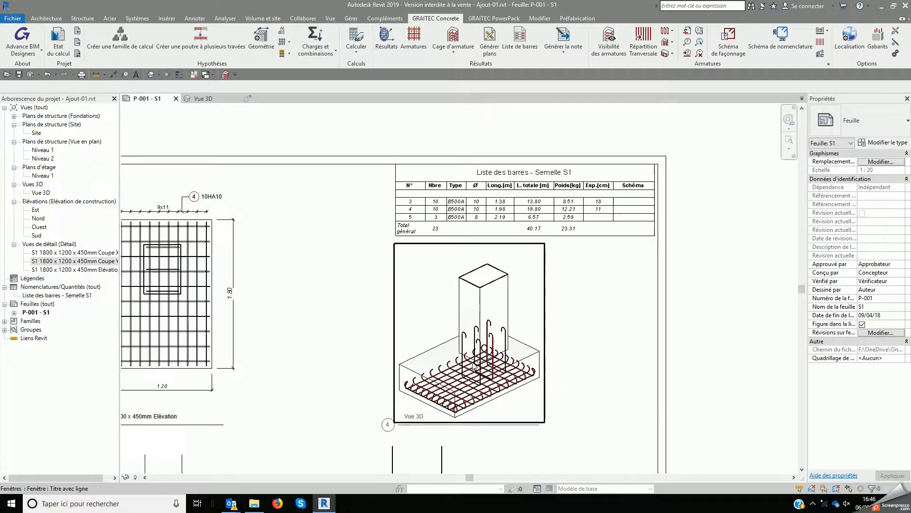
middle_click_drag(542, 328, 696, 234)
middle_click_drag(537, 356, 531, 289)
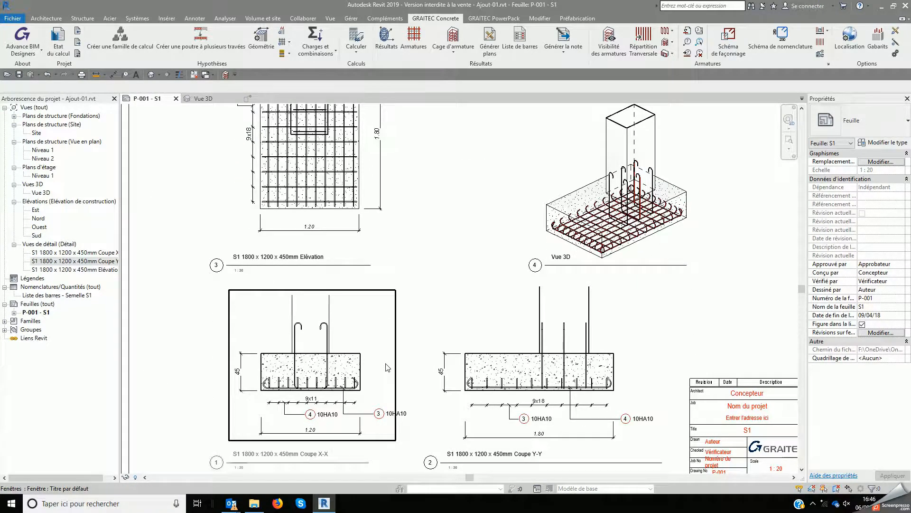
left_click(349, 342)
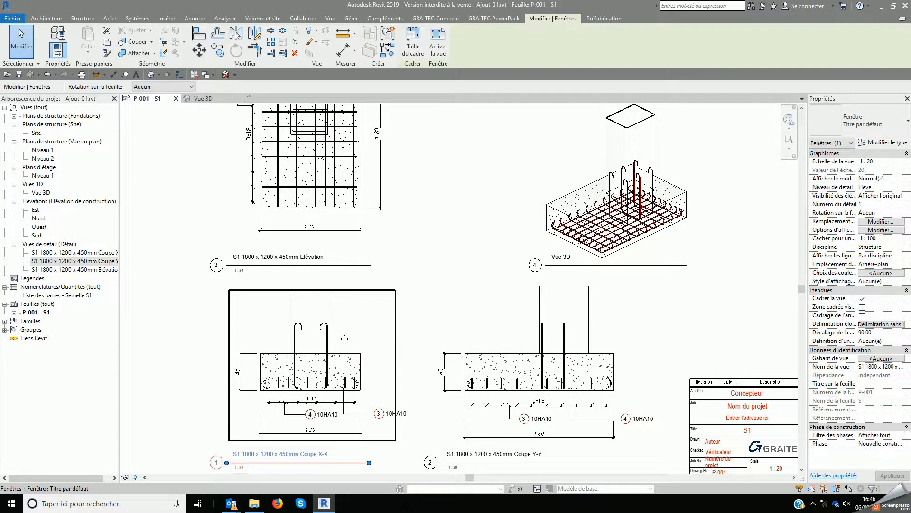
scroll(346, 341, "up", 3)
double_click(366, 262)
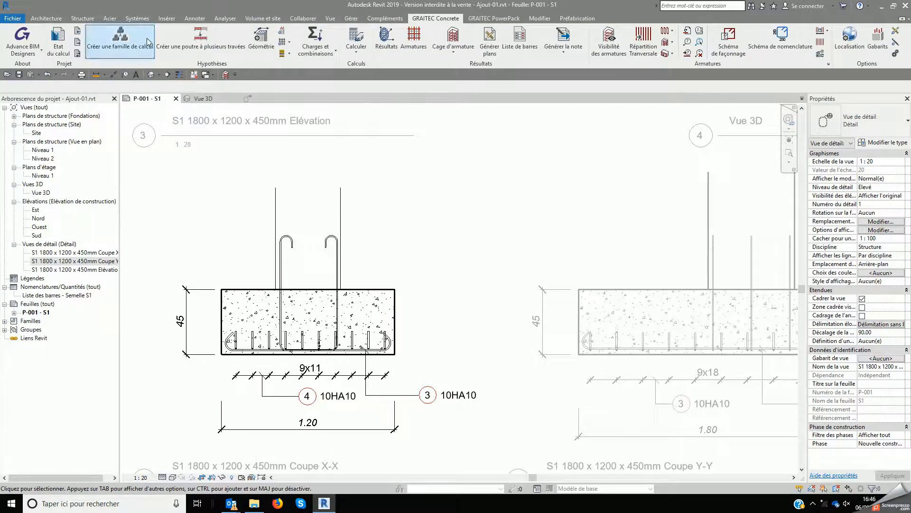
Tag the ø8 hooked U-bars in section X-X with a leader and place the tag to the right of the column.
left_click(125, 75)
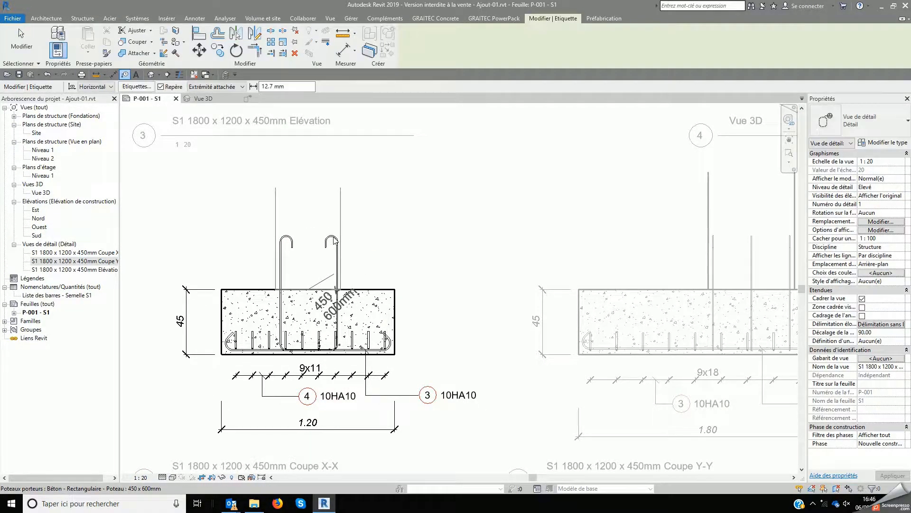
left_click(899, 131)
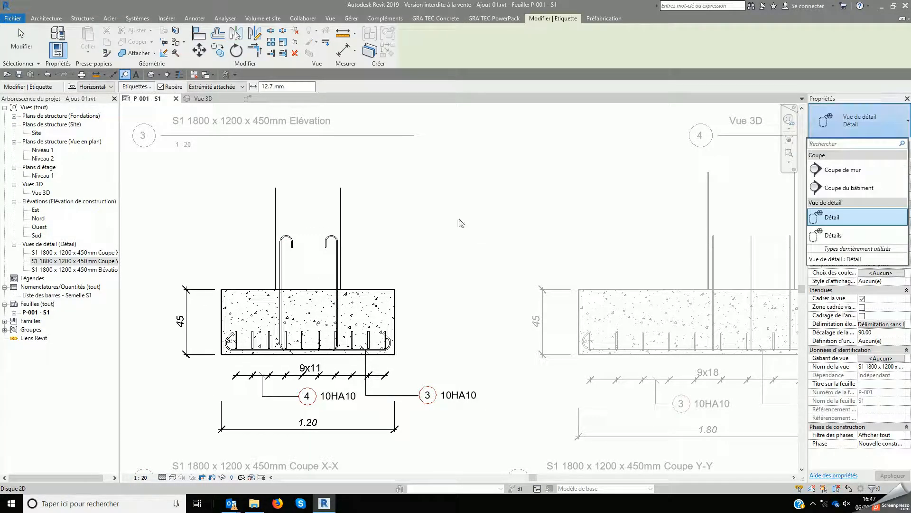
left_click(337, 242)
key("Escape")
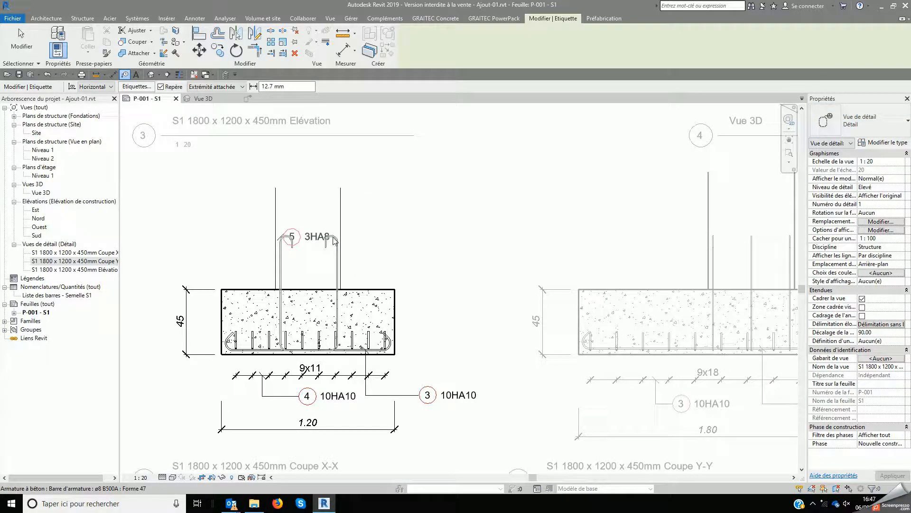
left_click(307, 246)
left_click_drag(307, 247, 438, 260)
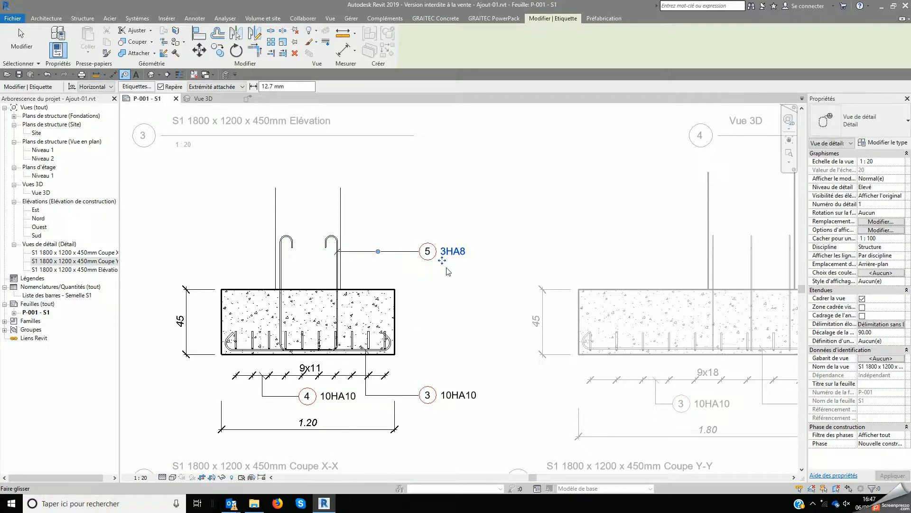
Generate the bar schedule diagrams with Schéma de nomenclature for all the reinforcement in section X-X, using multiple selection.
scroll(526, 239, "down", 2)
middle_click_drag(527, 239, 257, 345)
middle_click_drag(385, 247, 405, 289)
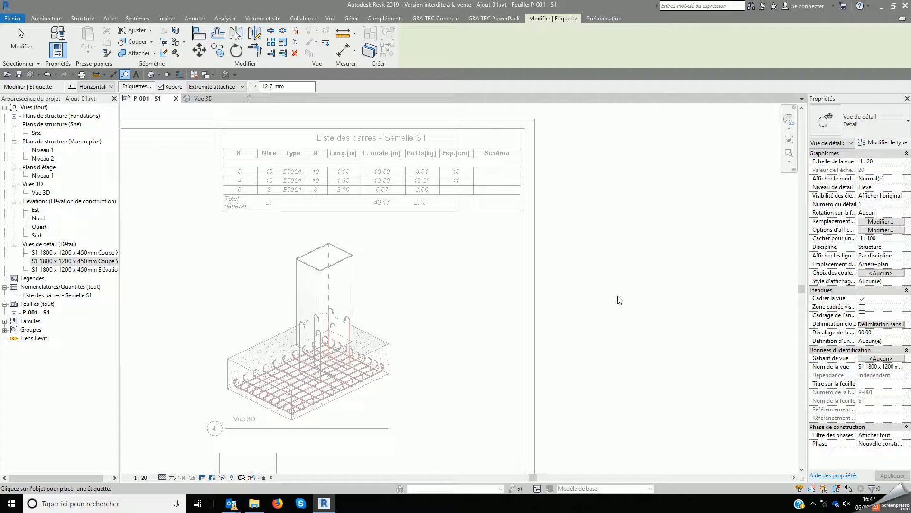
middle_click_drag(366, 353, 424, 234)
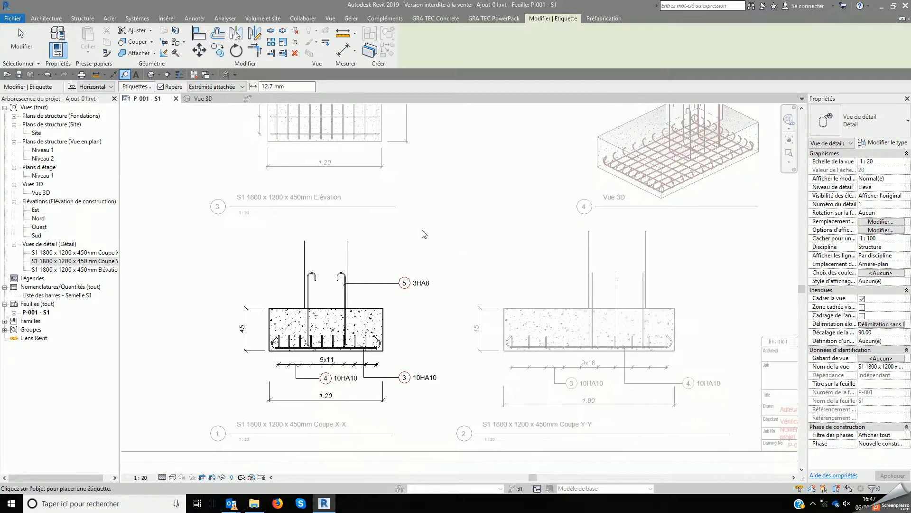
left_click(434, 19)
key("Escape")
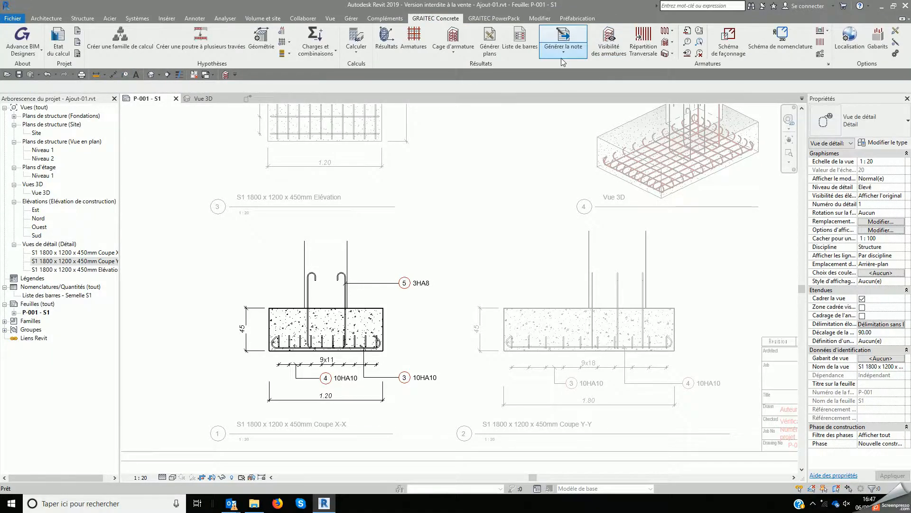
left_click(781, 48)
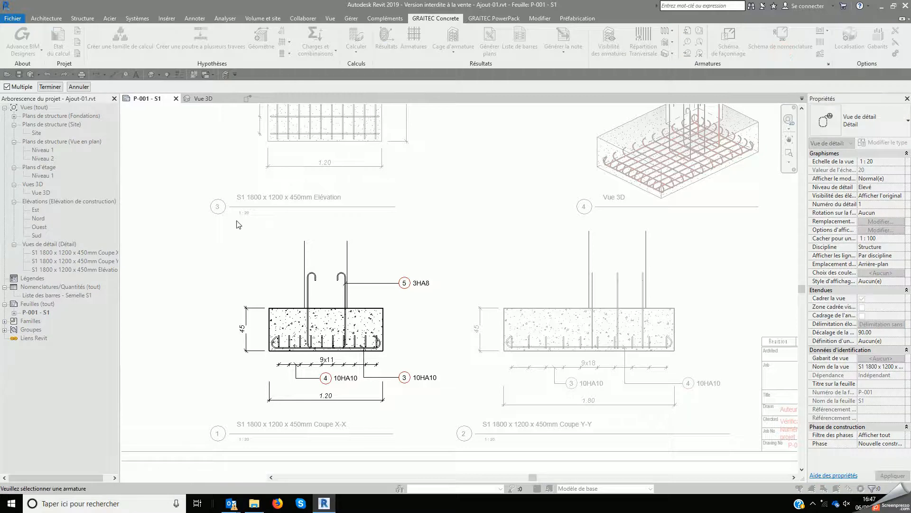
left_click_drag(255, 258, 443, 385)
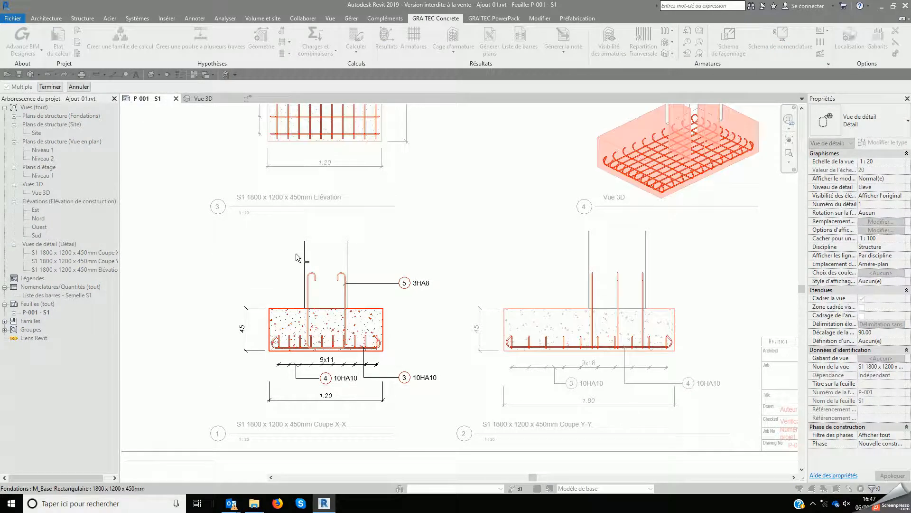
left_click(51, 87)
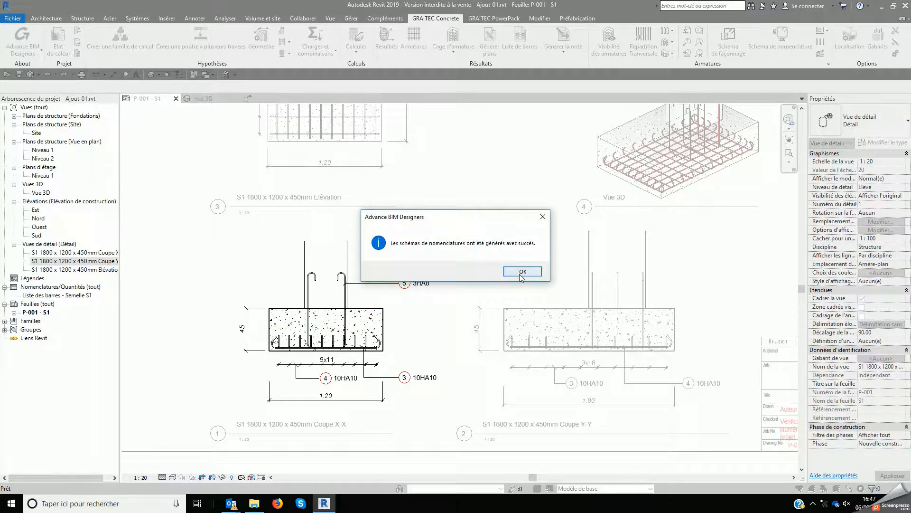
left_click(522, 272)
Deactivate the Coupe X-X viewport and check the shape diagrams in the Schéma column of the bar list.
scroll(327, 302, "up", 3)
middle_click_drag(327, 302, 359, 401)
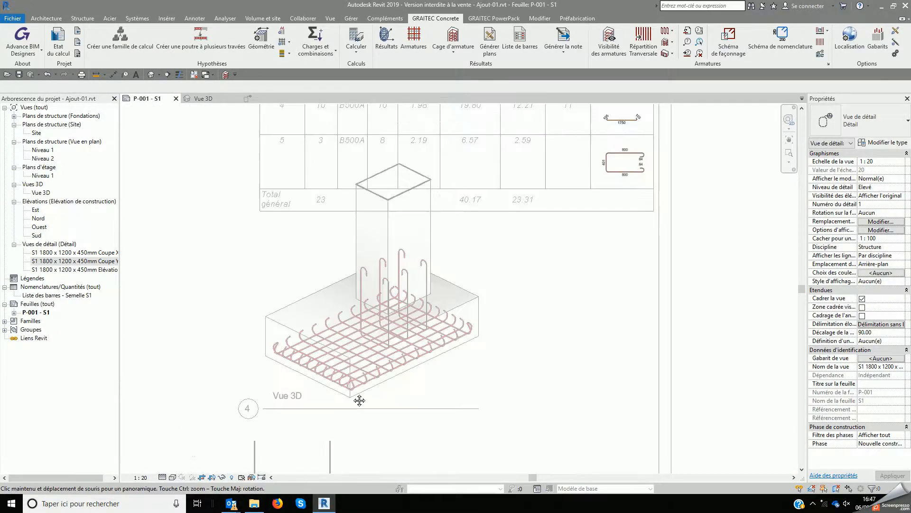
left_click(702, 264)
middle_click_drag(589, 335, 541, 394)
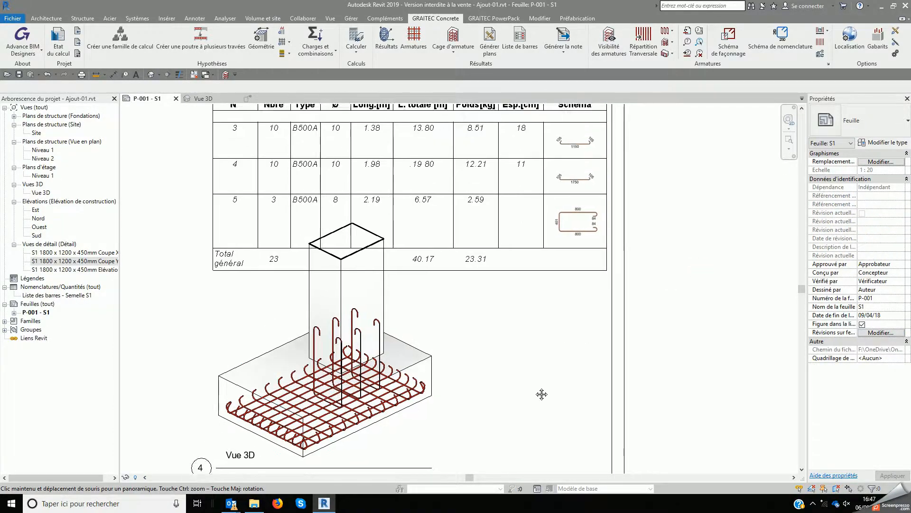
scroll(560, 373, "up", 1)
middle_click_drag(678, 321, 767, 395)
scroll(767, 394, "up", 1)
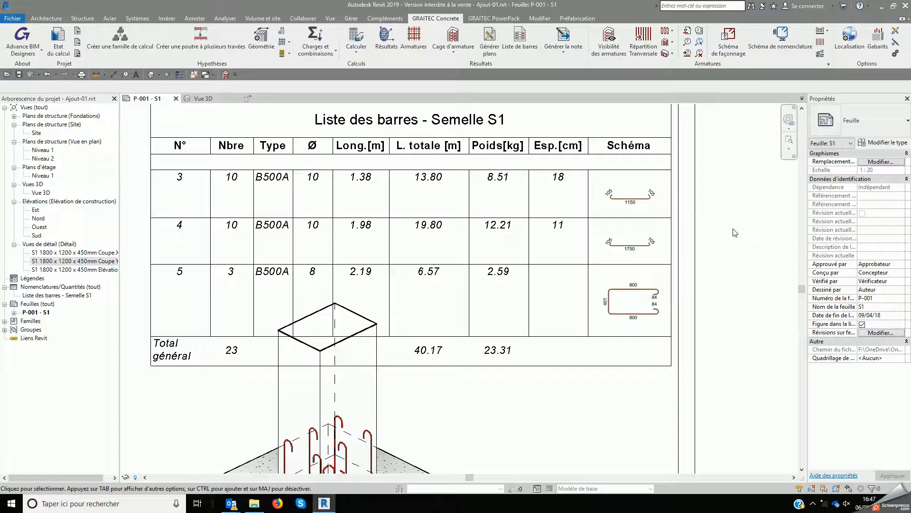
Move the Vue 3D viewport left on the sheet so it clears the enlarged bar list.
scroll(610, 266, "down", 2)
middle_click_drag(564, 203, 536, 8)
left_click(445, 217)
middle_click_drag(435, 223, 512, 267)
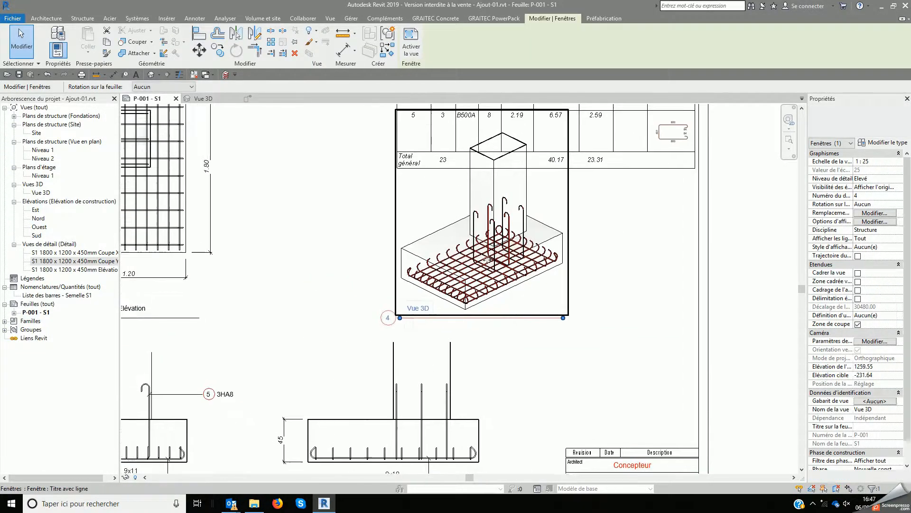
left_click_drag(490, 251, 341, 250)
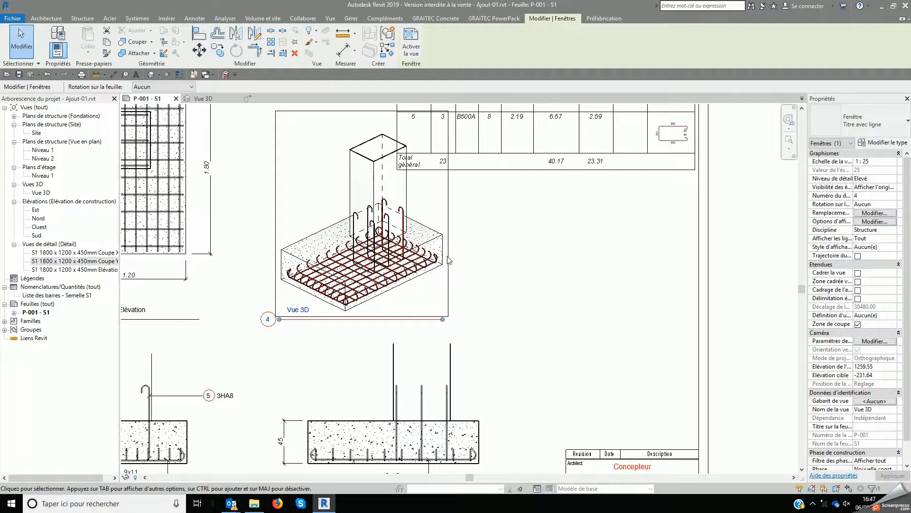
left_click_drag(333, 249, 332, 250)
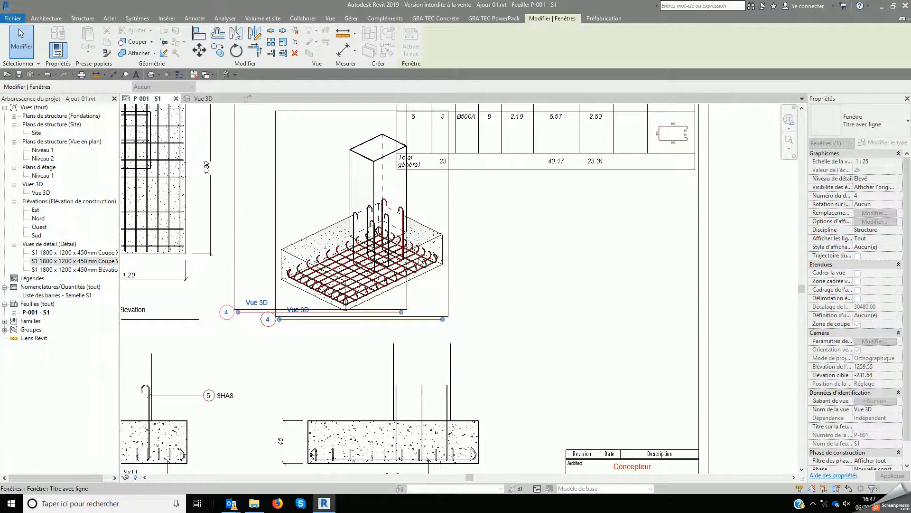
left_click(512, 263)
Examine the bar list with its shape diagrams and the overall layout of sheet P-001 - S1.
scroll(536, 277, "down", 2)
middle_click_drag(589, 293, 569, 345)
scroll(702, 309, "up", 1)
middle_click_drag(708, 311, 722, 352)
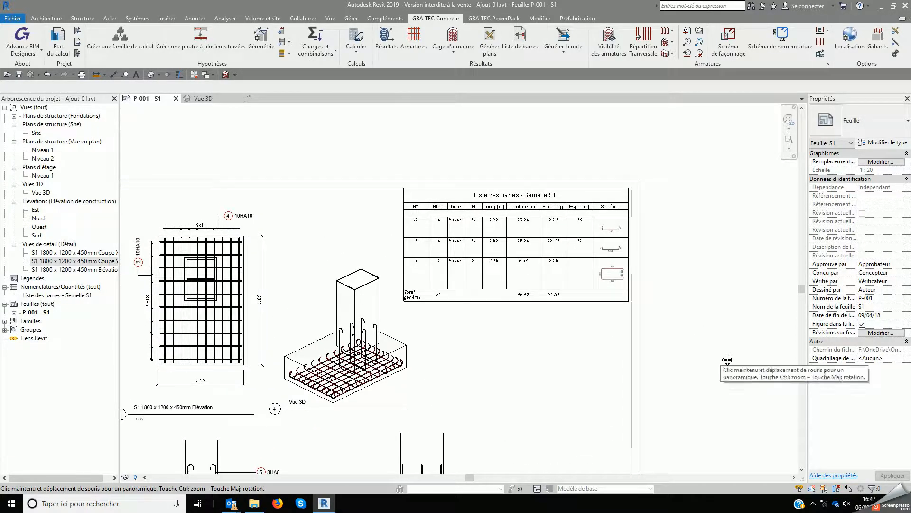
scroll(686, 264, "up", 2)
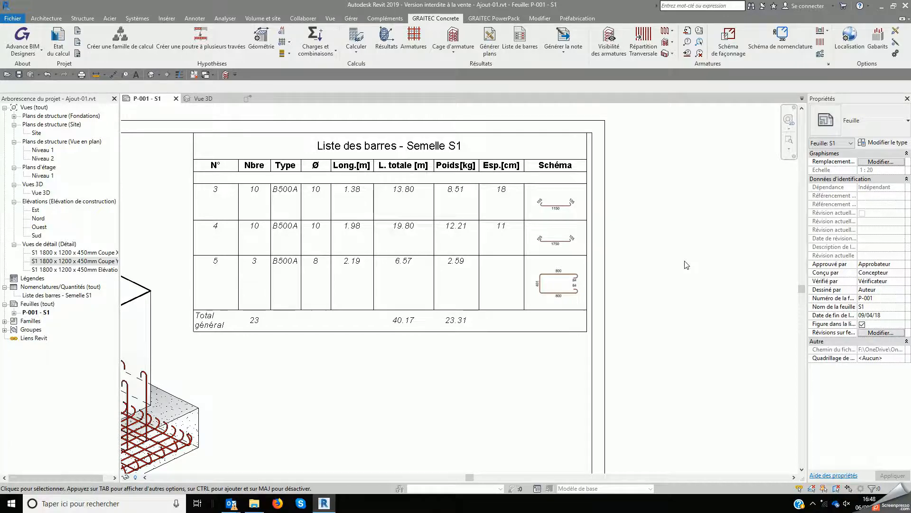
middle_click(684, 261)
middle_click(685, 261)
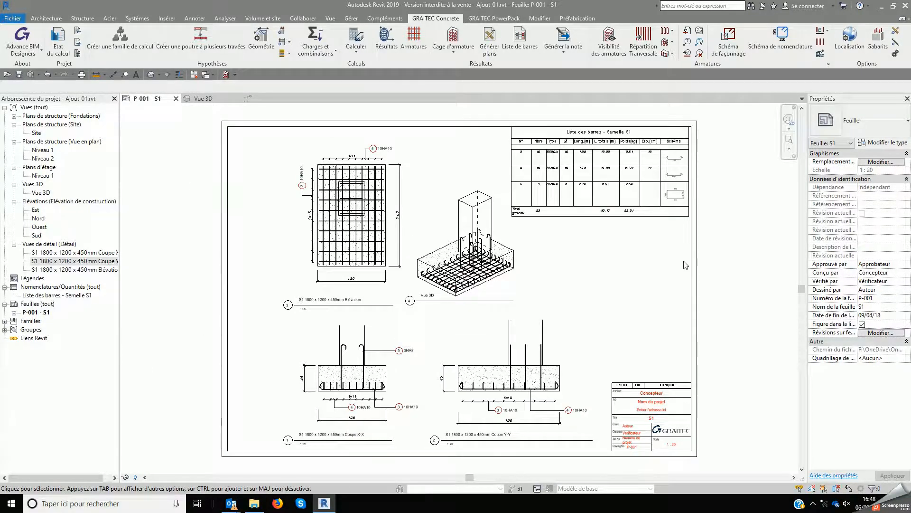